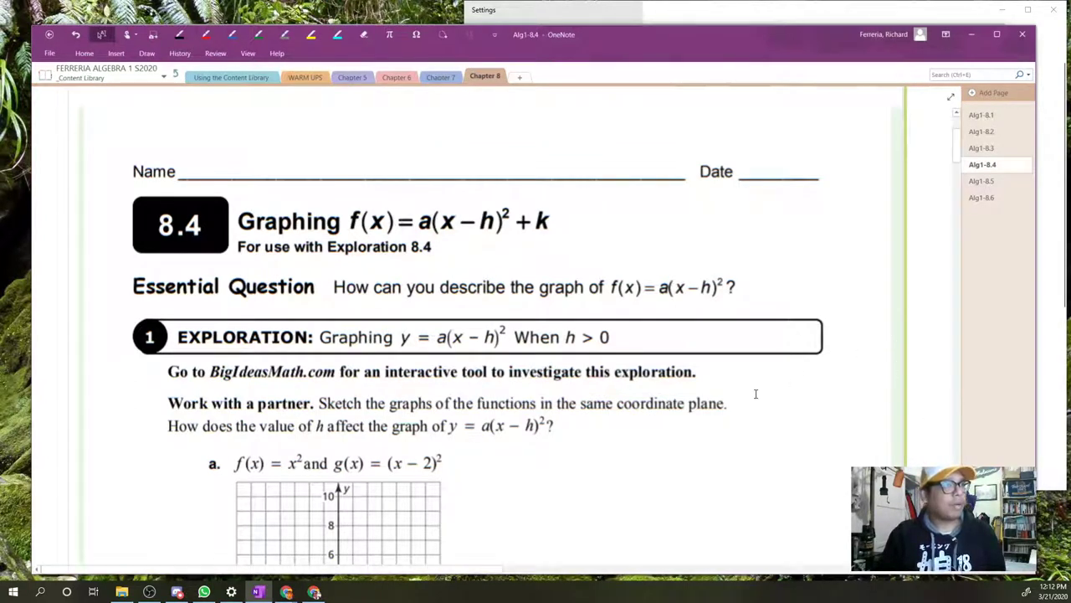
# Step: Scroll down the Alg1-8.4 worksheet page in the Chapter 8 section
pyautogui.scroll(-3, 755, 394)
# Step: Scroll to part a's blank grid below f(x)=x² and g(x)=(x−2)², then switch to Desmos
pyautogui.scroll(-1, 813, 393)
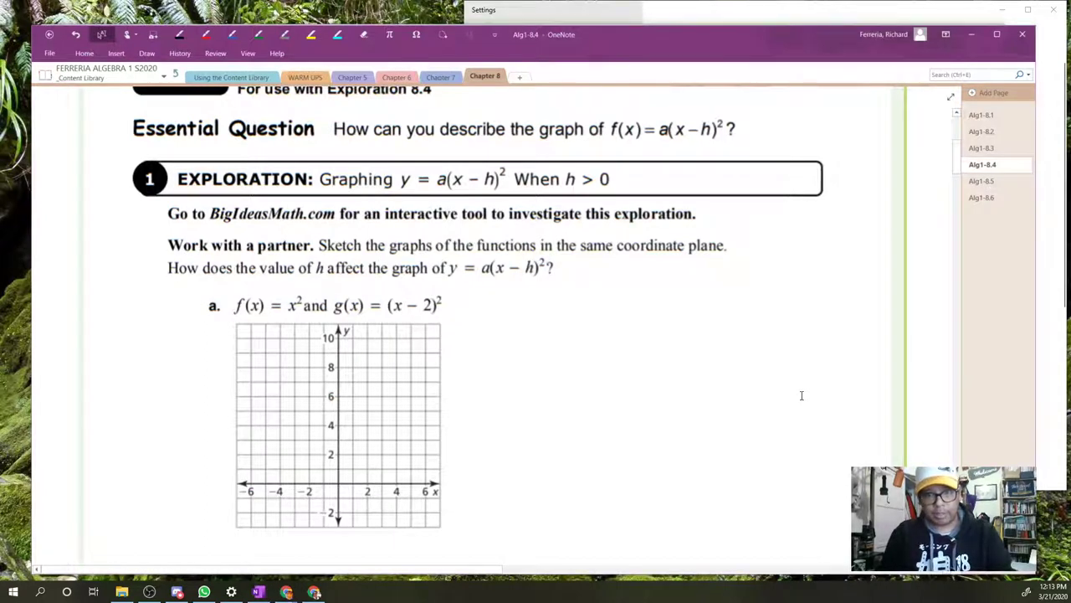
pyautogui.hotkey('alt', 'Tab')
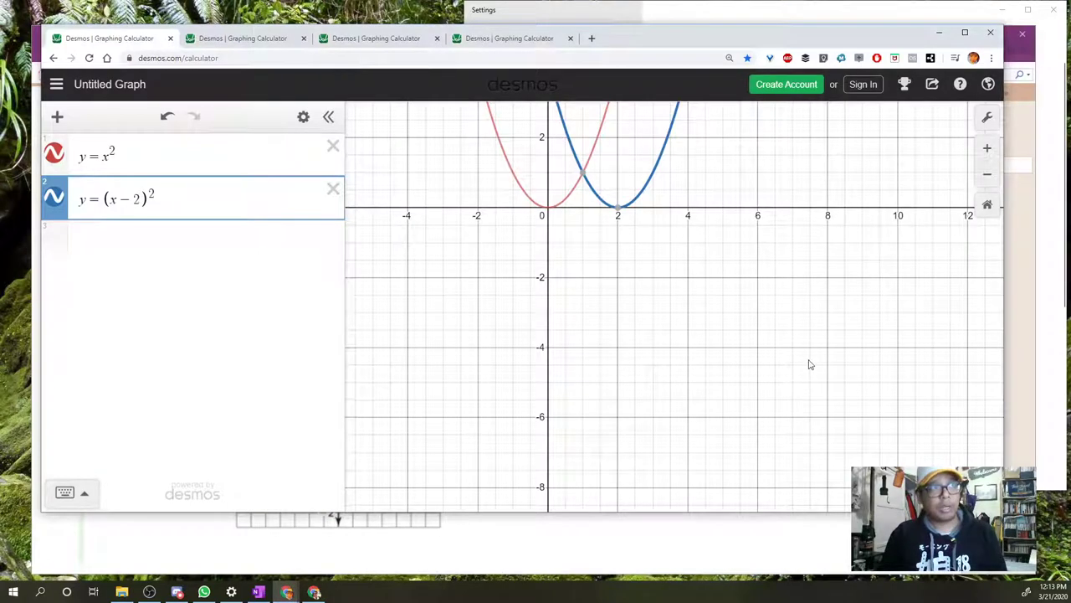
# Step: Center the Desmos parabolas y=x² and y=(x−2)², then return to OneNote
pyautogui.moveTo(733, 337); pyautogui.dragTo(791, 463)
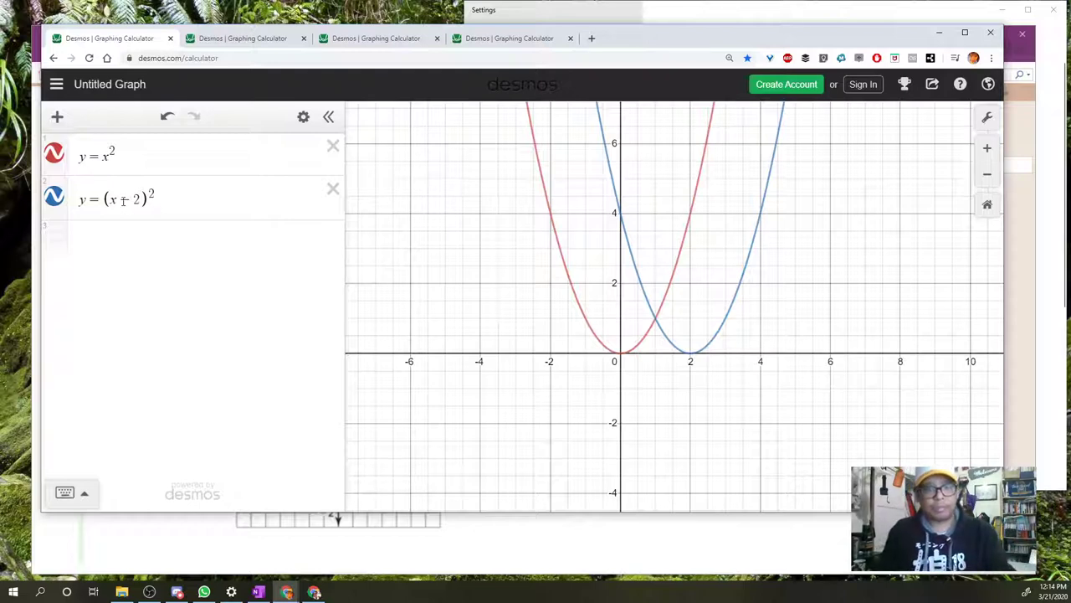
pyautogui.hotkey('alt', 'Tab')
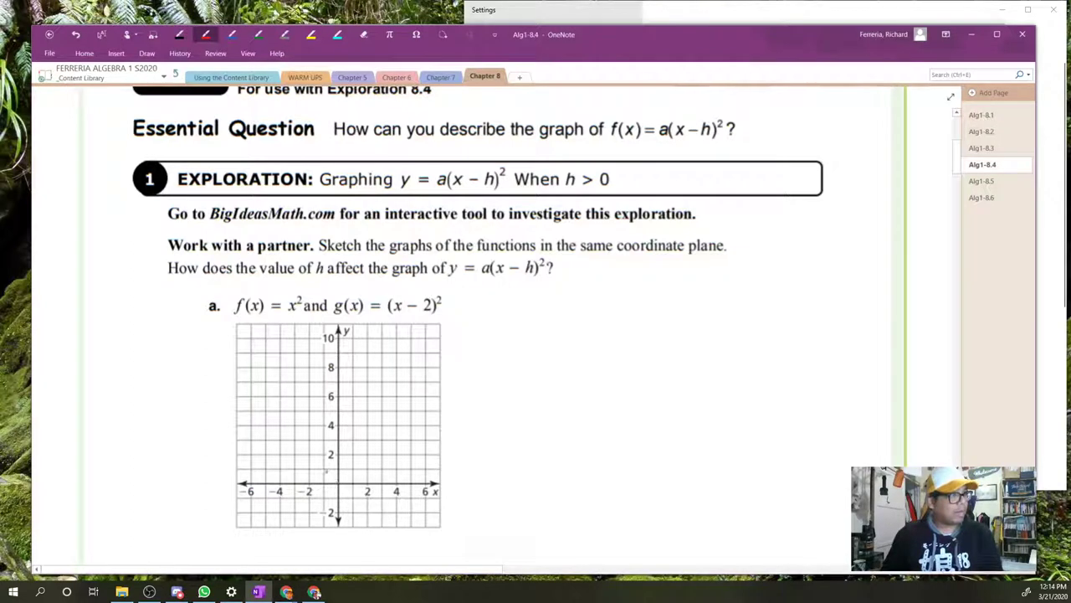
# Step: Sketch f(x)=x² in red through (−1,1), (0,0) and (1,1) on part a's grid
pyautogui.click(322, 470)
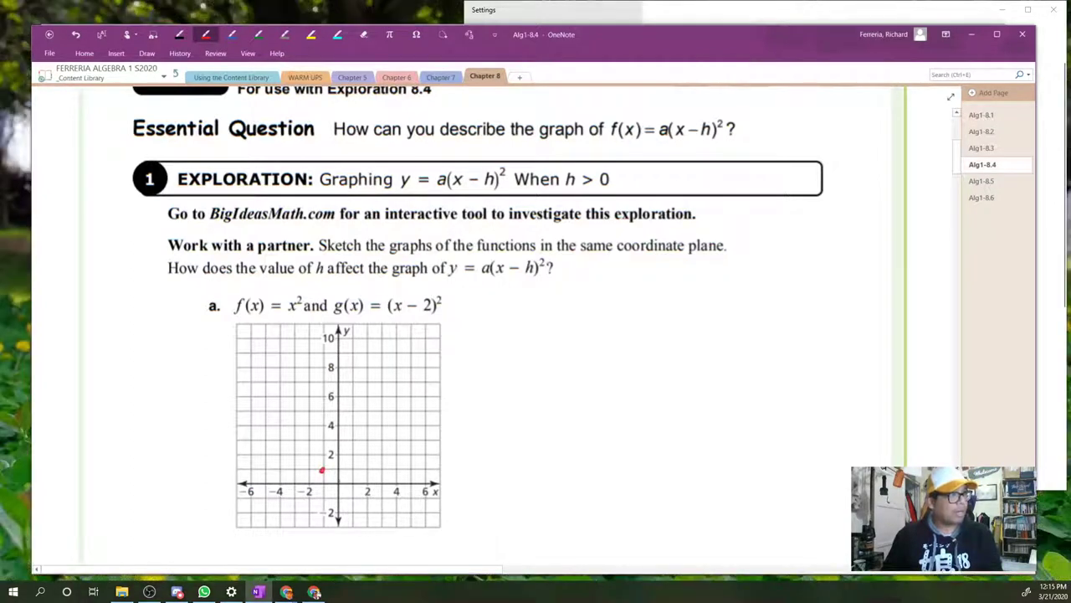
pyautogui.click(339, 484)
pyautogui.click(352, 469)
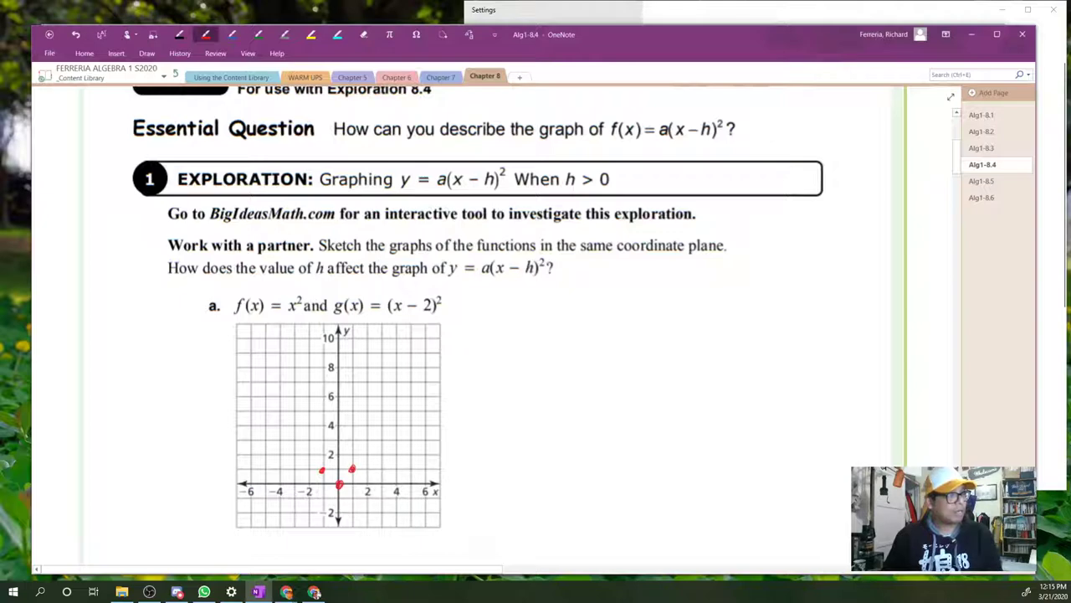
pyautogui.moveTo(322, 470)
pyautogui.mouseDown()
pyautogui.moveTo(250, 331)
pyautogui.moveTo(268, 364)
pyautogui.mouseUp()
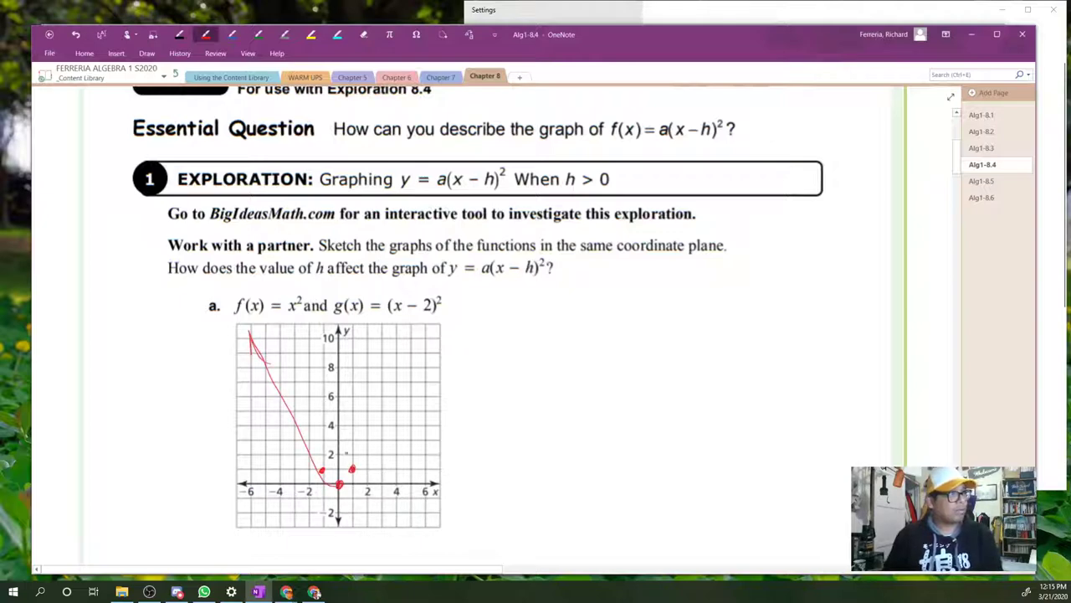
pyautogui.moveTo(339, 484)
pyautogui.mouseDown()
pyautogui.moveTo(384, 350)
pyautogui.moveTo(382, 372)
pyautogui.moveTo(399, 324)
pyautogui.moveTo(407, 335)
pyautogui.mouseUp()
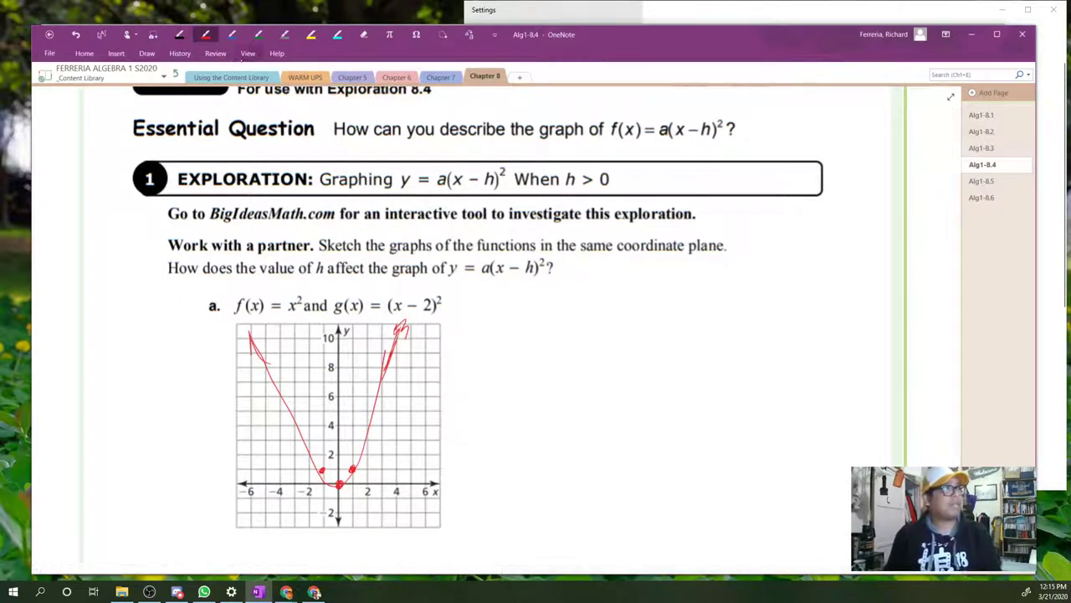
# Step: Sketch g(x)=(x−2)² in blue with its vertex at (2,0), through (1,1), with an arrowhead
pyautogui.click(232, 34)
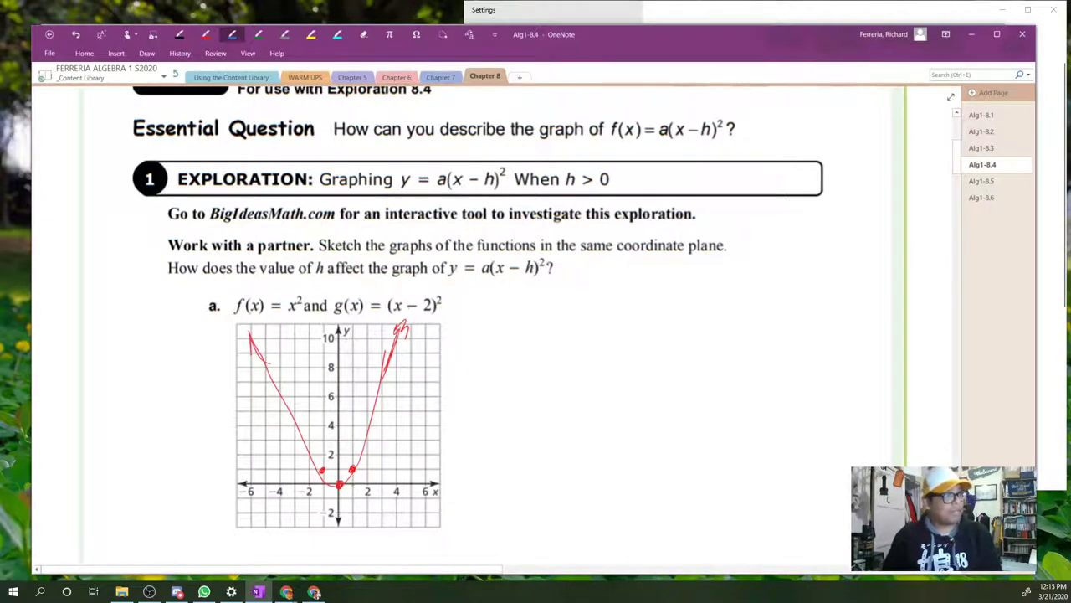
pyautogui.moveTo(365, 483); pyautogui.dragTo(367, 485)
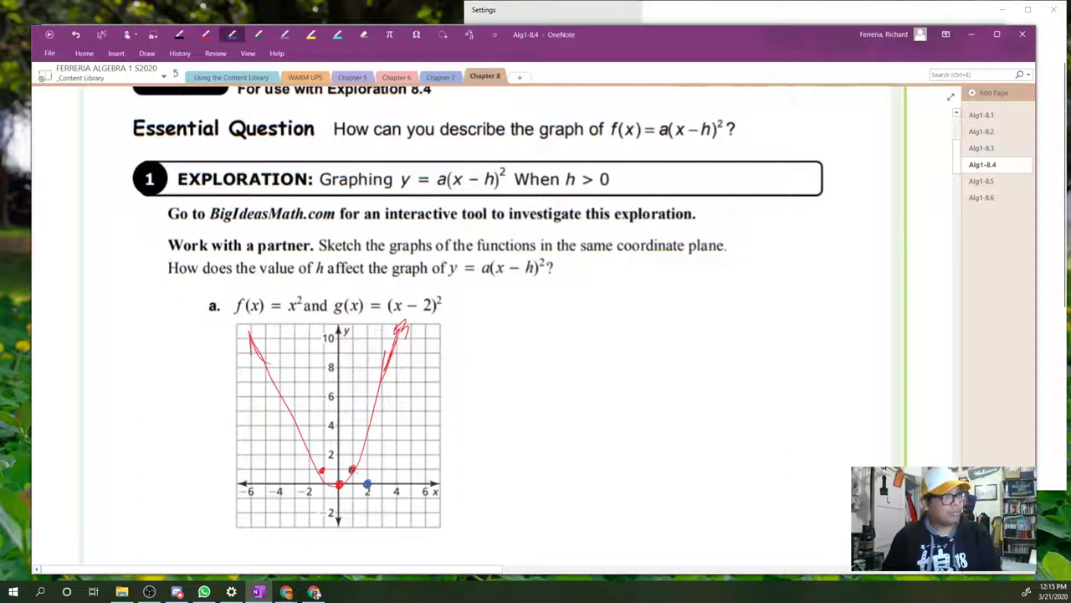
pyautogui.click(352, 469)
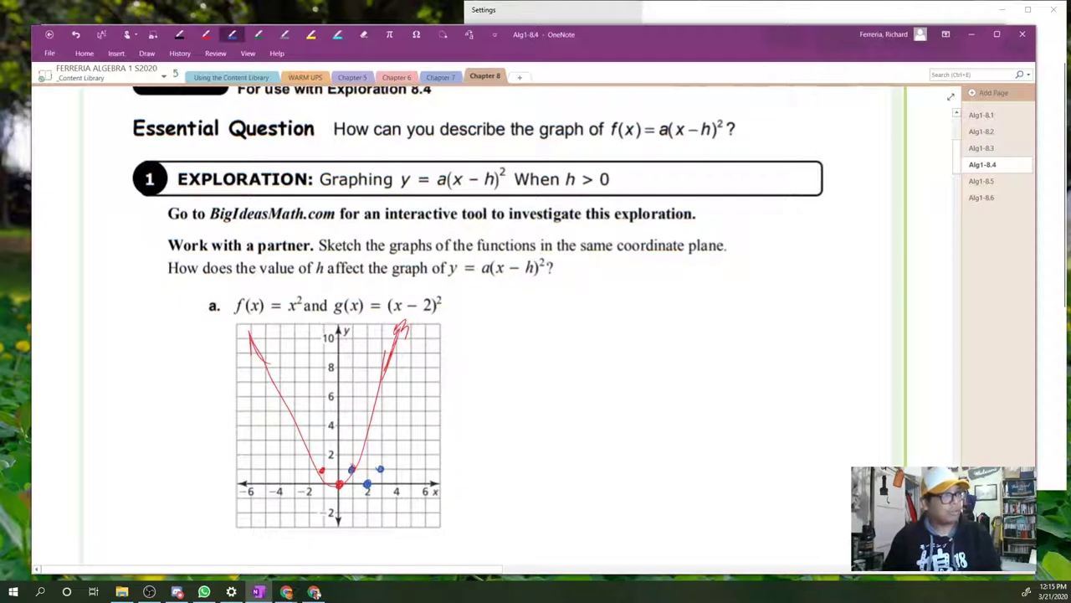
pyautogui.moveTo(314, 325)
pyautogui.mouseDown()
pyautogui.moveTo(335, 432)
pyautogui.moveTo(371, 483)
pyautogui.moveTo(416, 311)
pyautogui.mouseUp()
pyautogui.moveTo(311, 319); pyautogui.dragTo(326, 372)
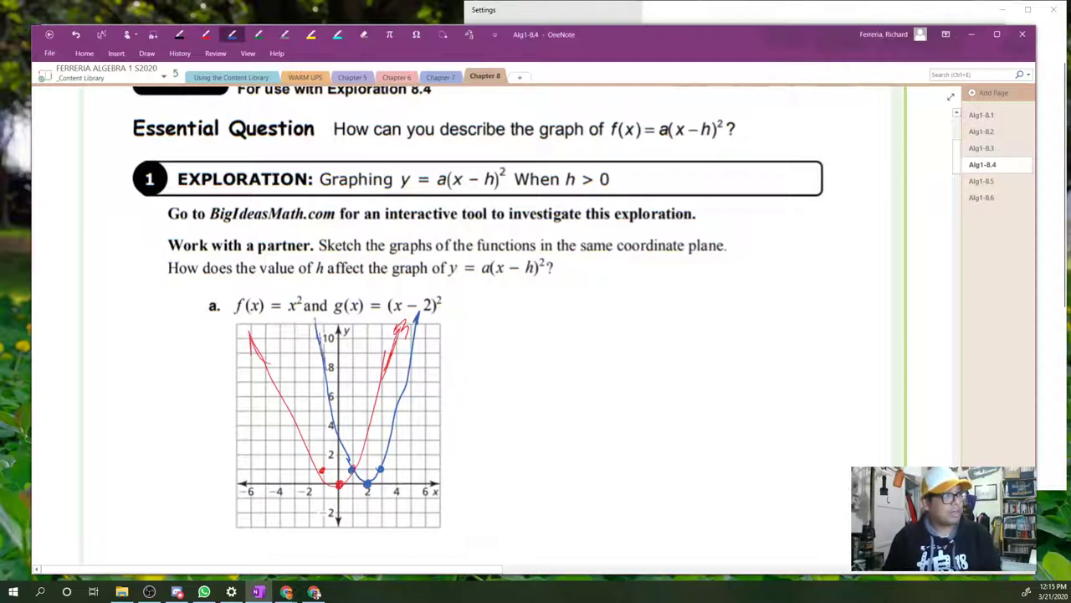
pyautogui.moveTo(315, 318)
pyautogui.mouseDown()
pyautogui.moveTo(309, 329)
pyautogui.moveTo(322, 331)
pyautogui.mouseUp()
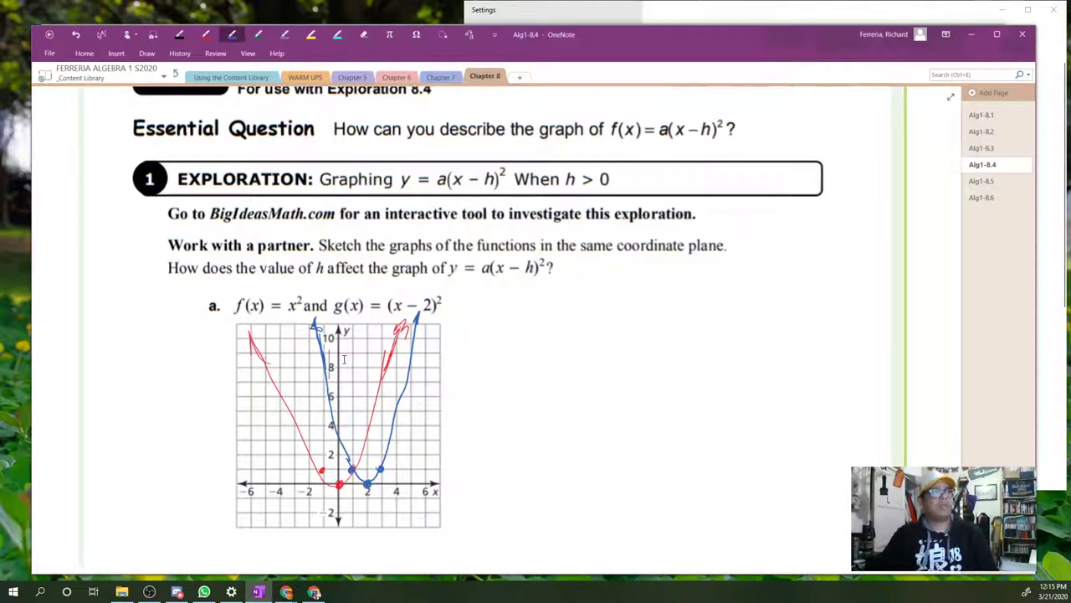
# Step: Highlight the 2 inside part b's g(x)=2(x−2)² in yellow, then switch to Desmos
pyautogui.scroll(-4, 311, 368)
pyautogui.scroll(-2, 310, 369)
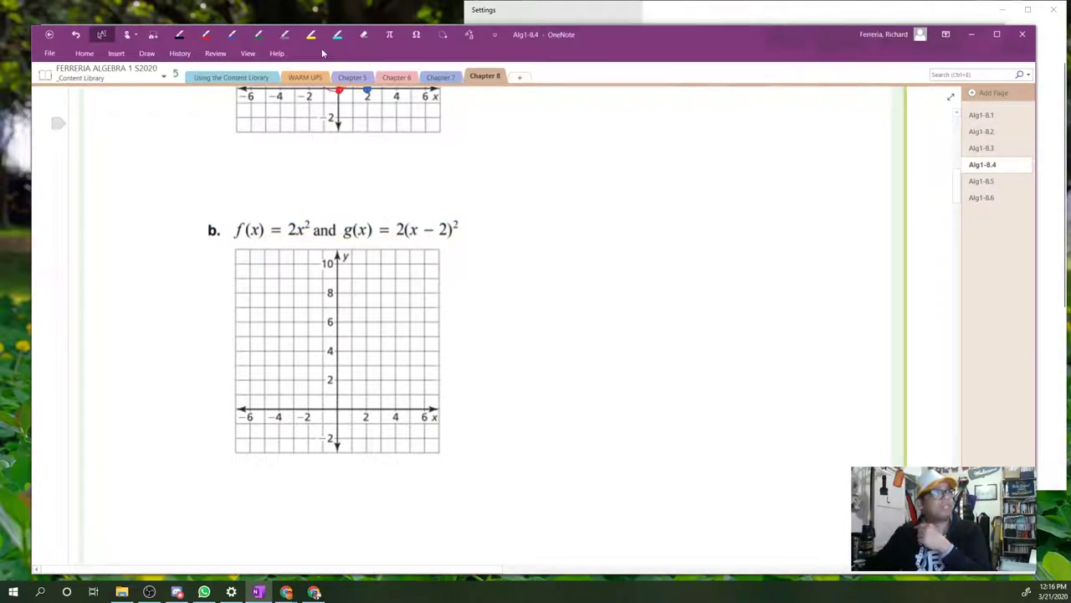
pyautogui.click(310, 35)
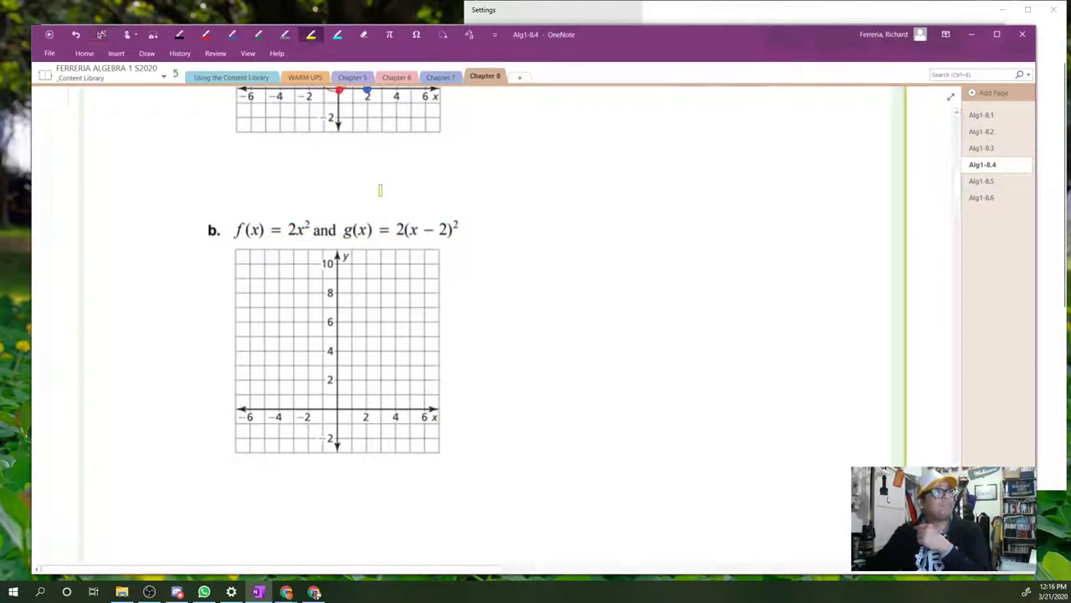
pyautogui.moveTo(441, 227); pyautogui.dragTo(445, 234)
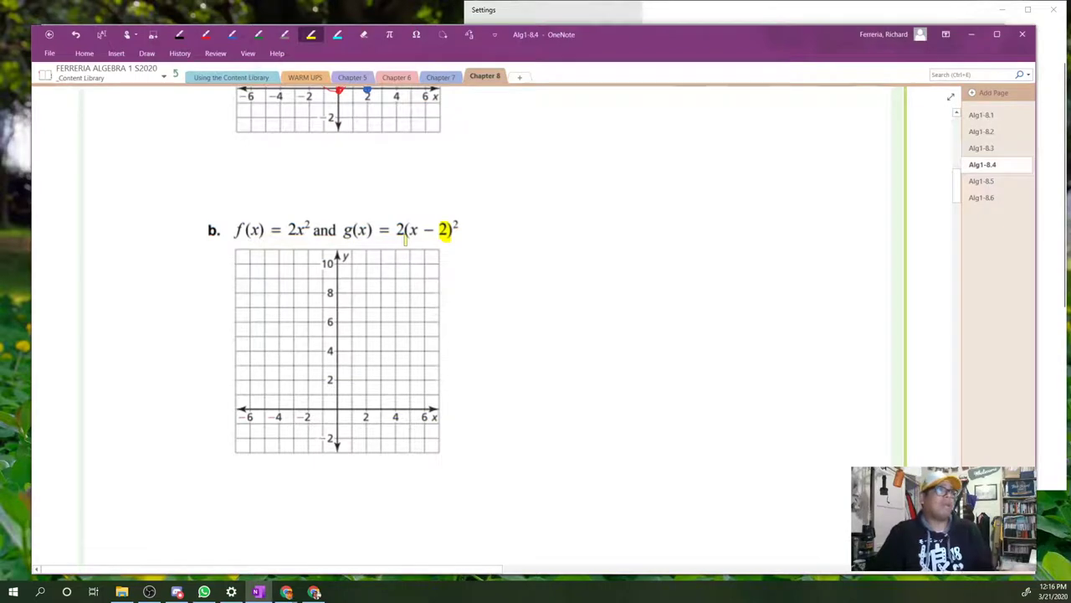
pyautogui.press('Escape')
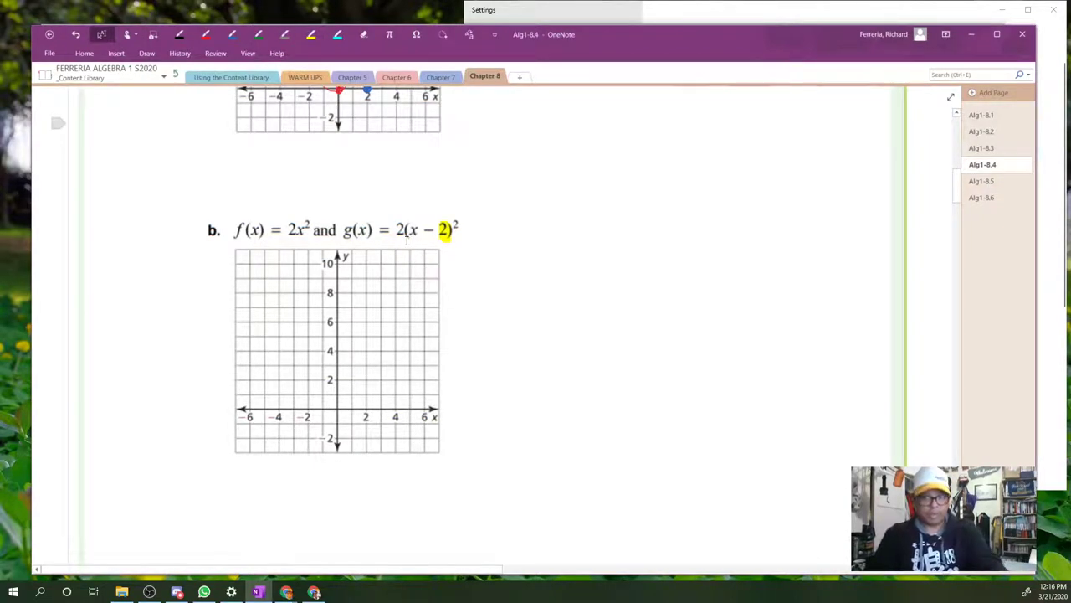
pyautogui.hotkey('alt', 'Tab')
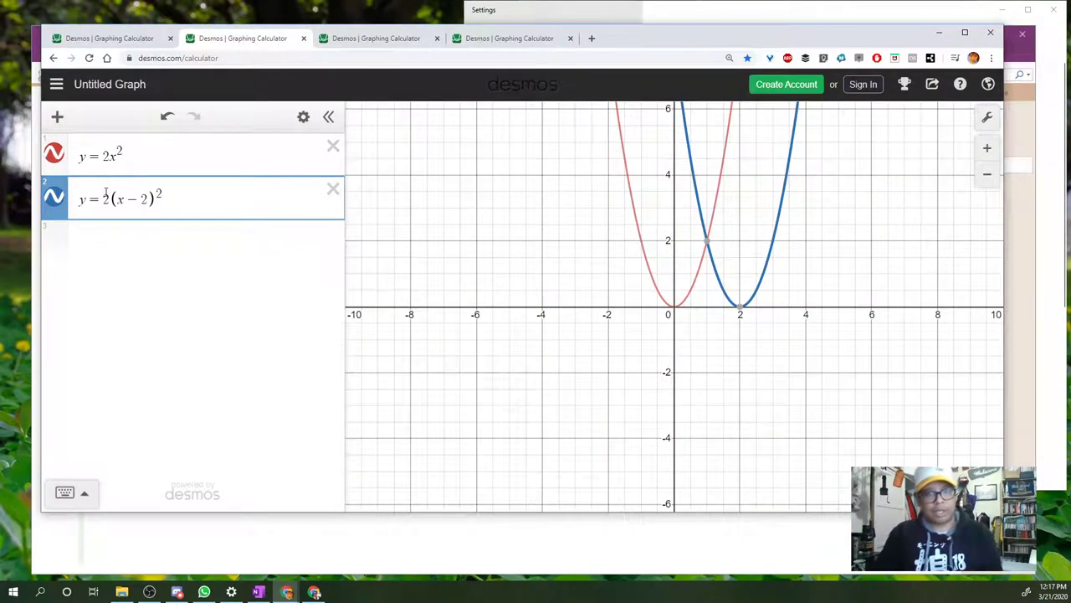
# Step: Point out the coefficient 2 in the Desmos expression y=2(x−2)²
pyautogui.click(106, 197)
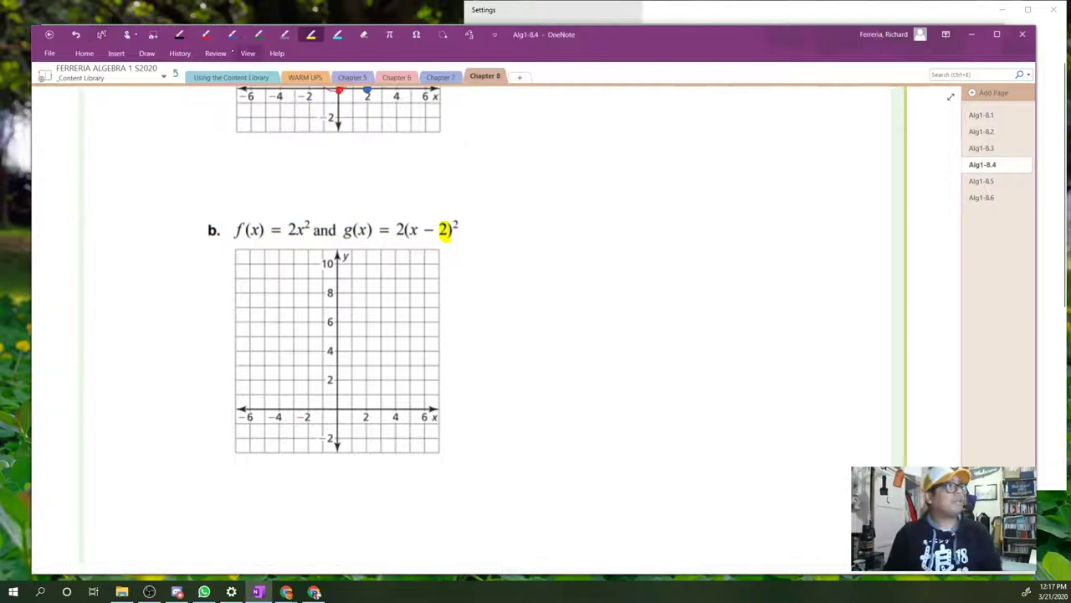
# Step: Sketch f(x)=2x² in red on graph b through (−1,2), (0,0) and (1,2) with an arrowhead
pyautogui.click(205, 34)
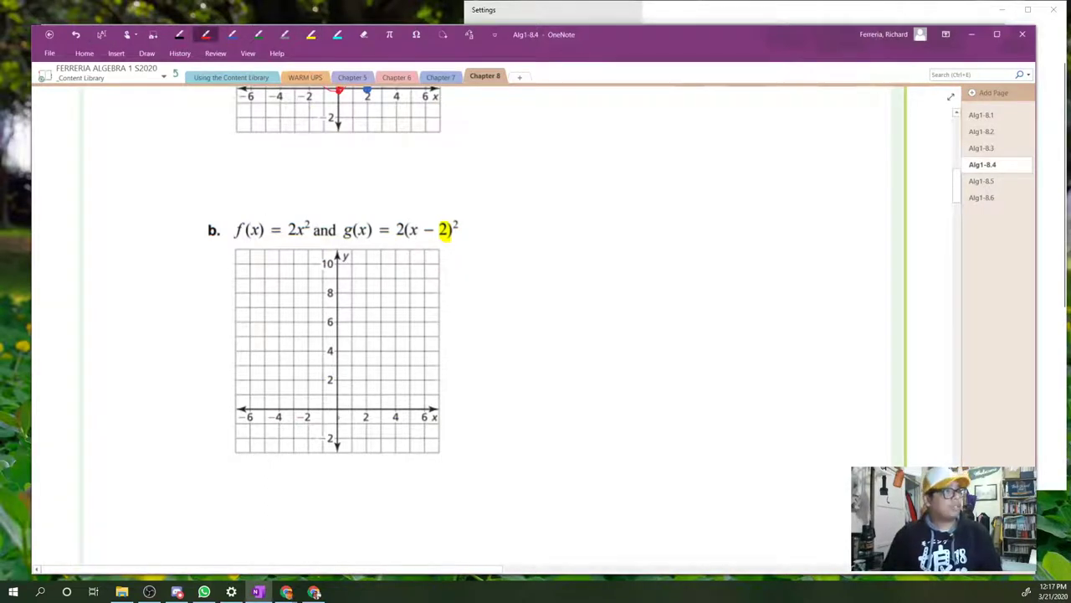
pyautogui.click(337, 409)
pyautogui.click(321, 379)
pyautogui.click(349, 378)
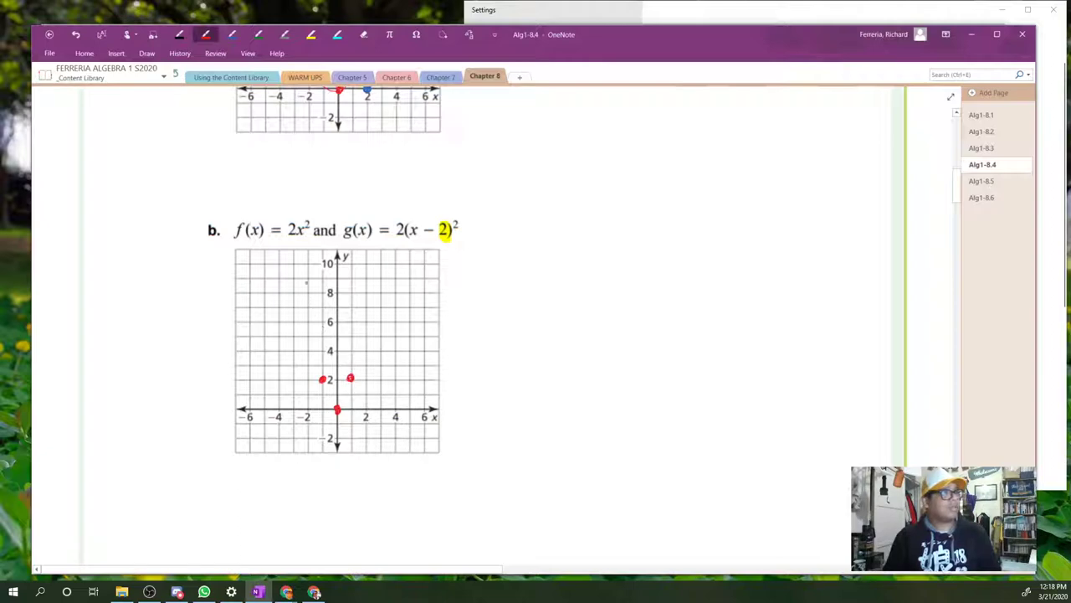
pyautogui.moveTo(294, 248); pyautogui.dragTo(333, 407)
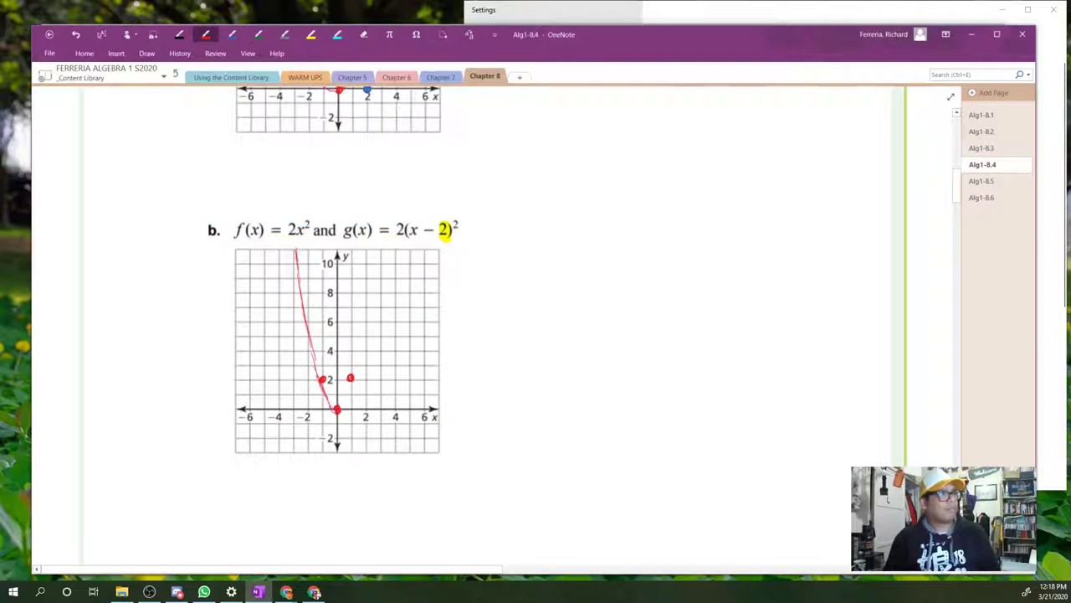
pyautogui.moveTo(337, 408); pyautogui.dragTo(387, 243)
pyautogui.moveTo(289, 258); pyautogui.dragTo(300, 259)
# Step: Mark x = 2 on graph b's x-axis and tick the shift in 2(x−2) in blue
pyautogui.click(231, 35)
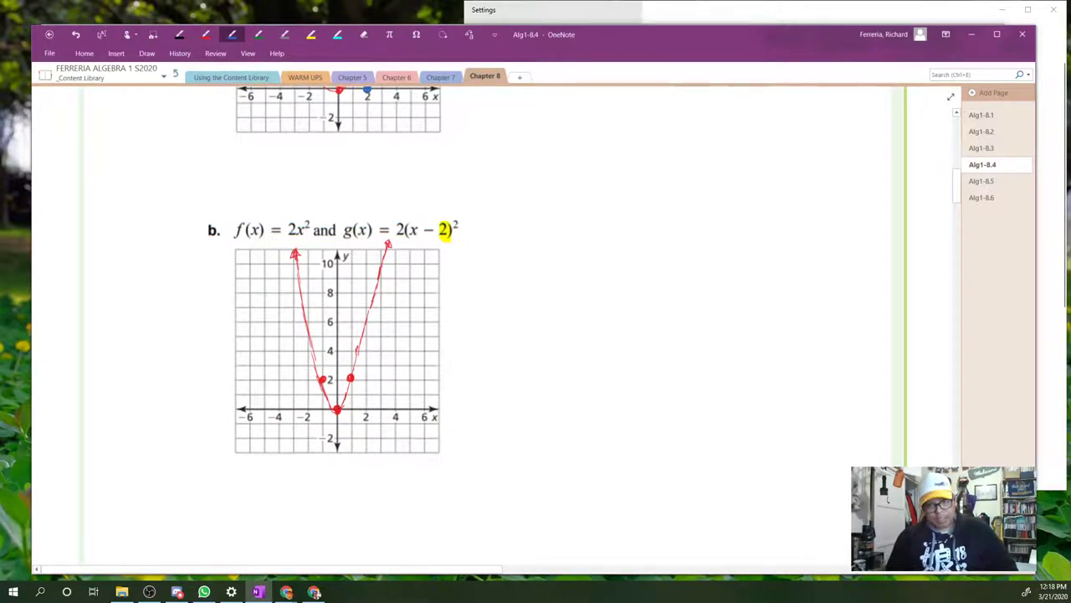
pyautogui.moveTo(365, 408); pyautogui.dragTo(364, 408)
pyautogui.moveTo(406, 216); pyautogui.dragTo(417, 209)
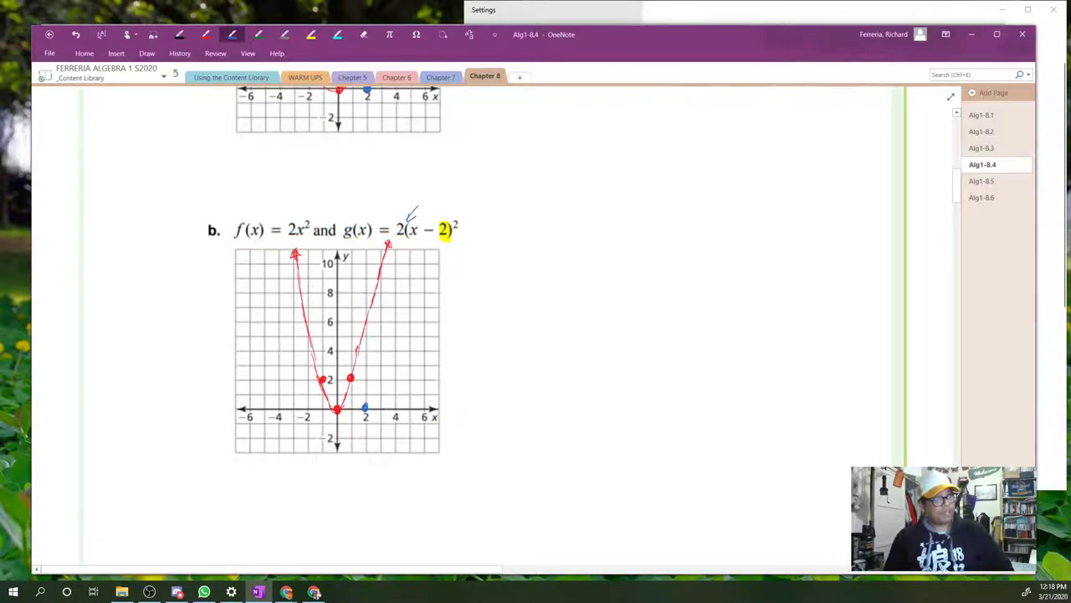
# Step: Sketch g(x)=2(x−2)² in blue through (1,2), (2,0) and (3,2) with arrowheads
pyautogui.click(378, 379)
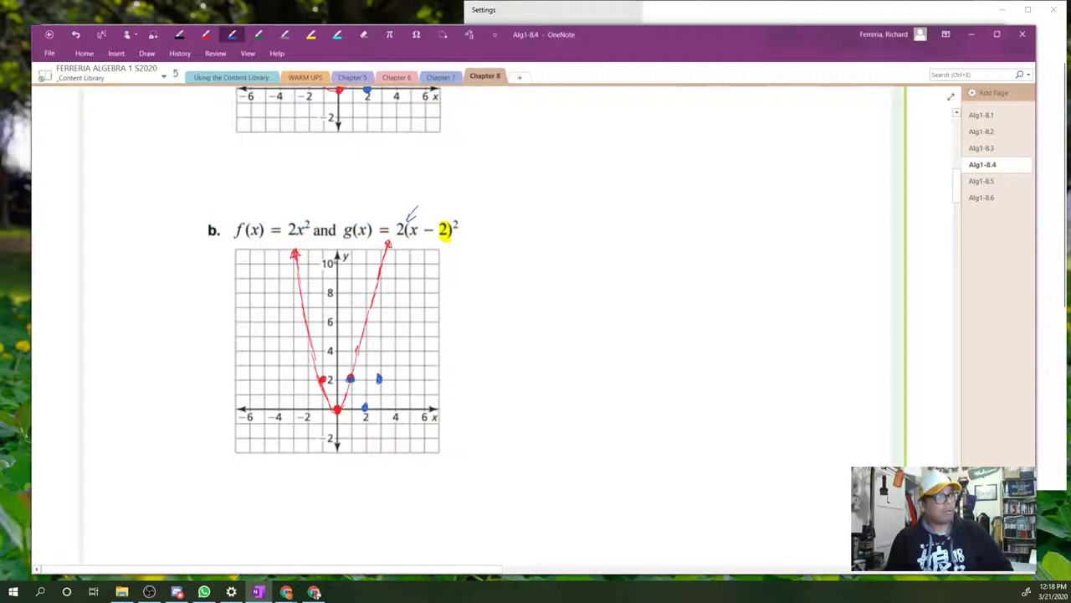
pyautogui.moveTo(331, 263)
pyautogui.mouseDown()
pyautogui.moveTo(334, 334)
pyautogui.moveTo(363, 407)
pyautogui.moveTo(378, 382)
pyautogui.moveTo(356, 393)
pyautogui.moveTo(364, 417)
pyautogui.moveTo(394, 326)
pyautogui.mouseUp()
pyautogui.moveTo(385, 367)
pyautogui.mouseDown()
pyautogui.moveTo(407, 245)
pyautogui.moveTo(401, 258)
pyautogui.mouseUp()
pyautogui.moveTo(325, 258); pyautogui.dragTo(333, 250)
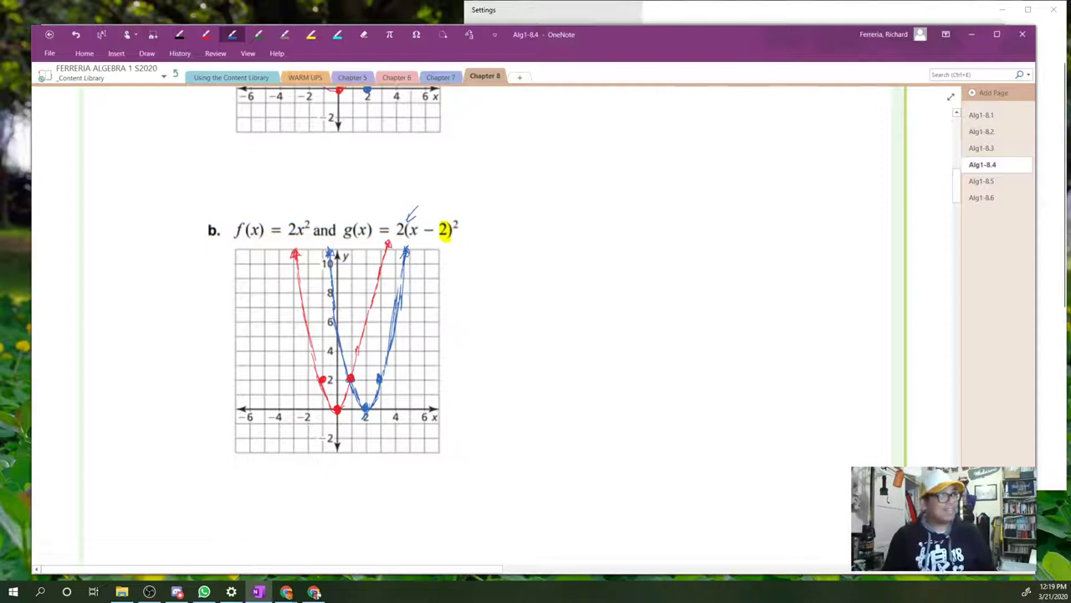
pyautogui.moveTo(403, 264)
pyautogui.mouseDown()
pyautogui.moveTo(391, 355)
pyautogui.moveTo(358, 398)
pyautogui.mouseUp()
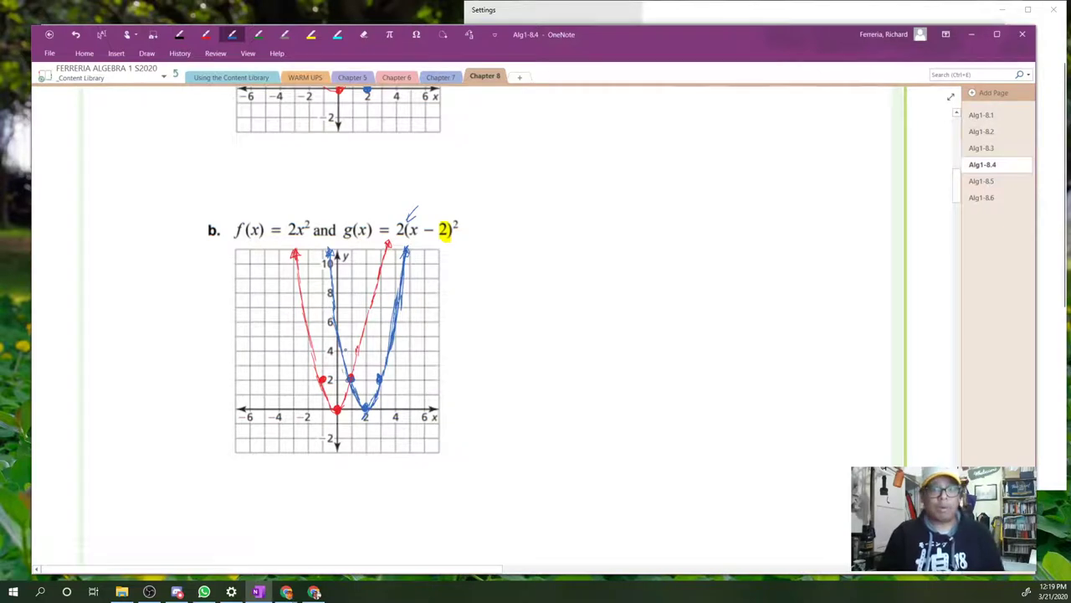
pyautogui.press('Escape')
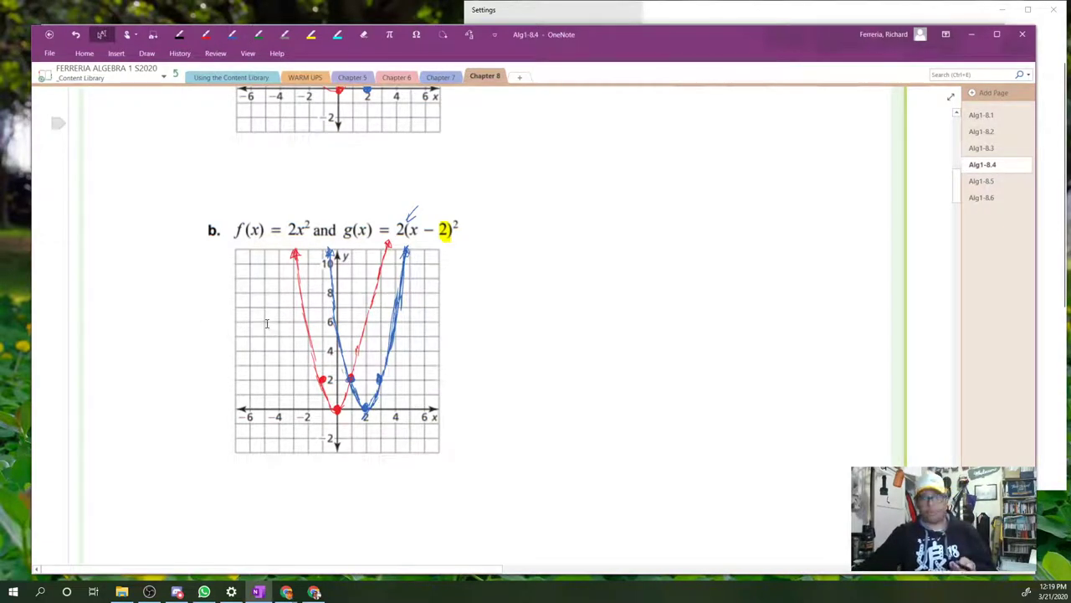
# Step: Draw the downward red parabola f(x)=−x² on Exploration 2's graph a
pyautogui.scroll(-12, 267, 322)
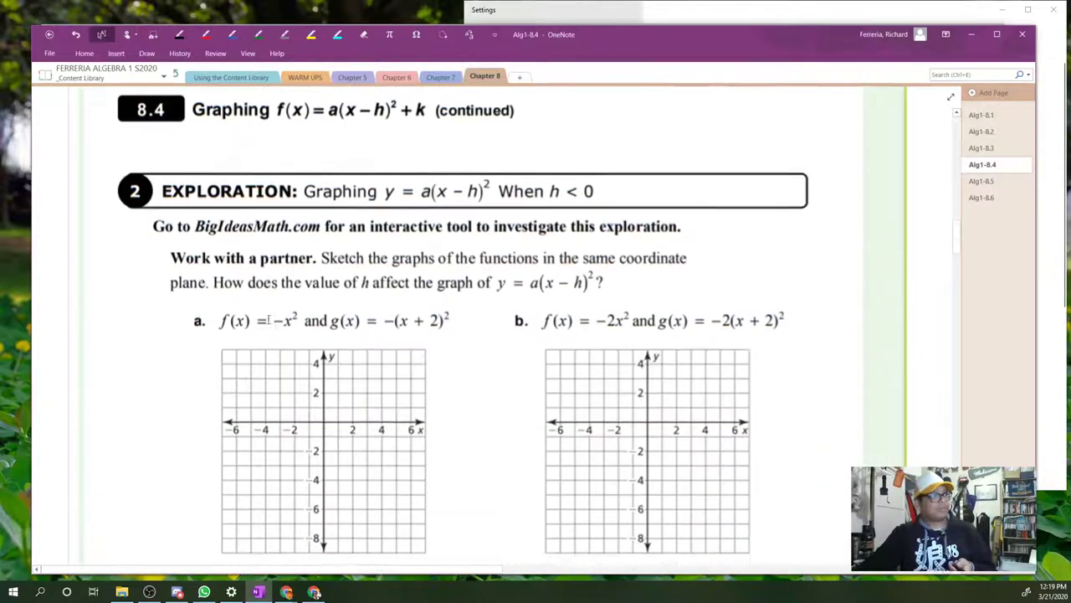
pyautogui.scroll(2, 268, 319)
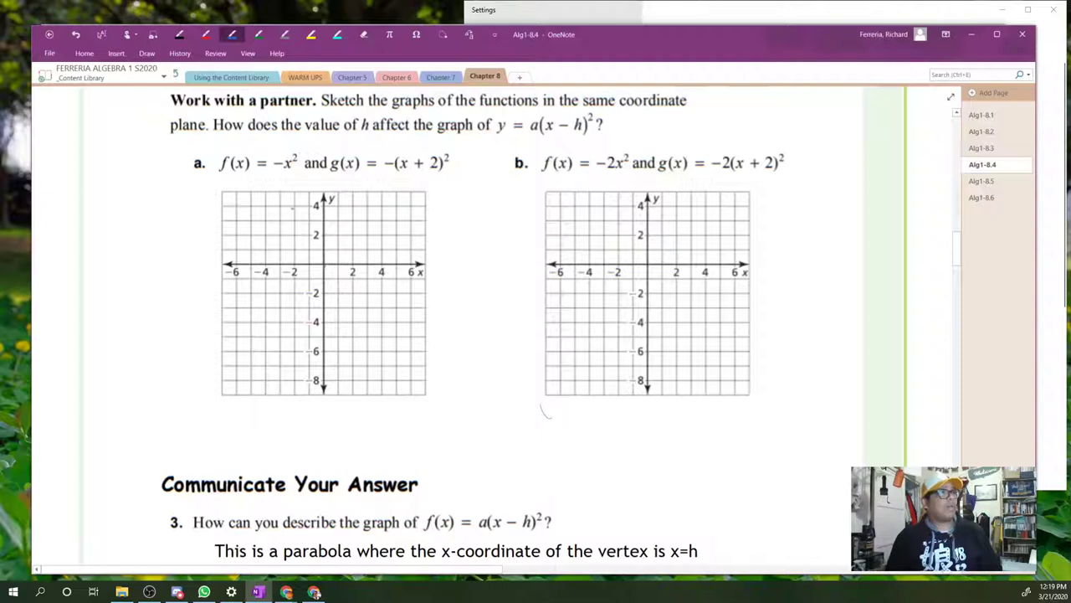
pyautogui.rightClick(205, 34)
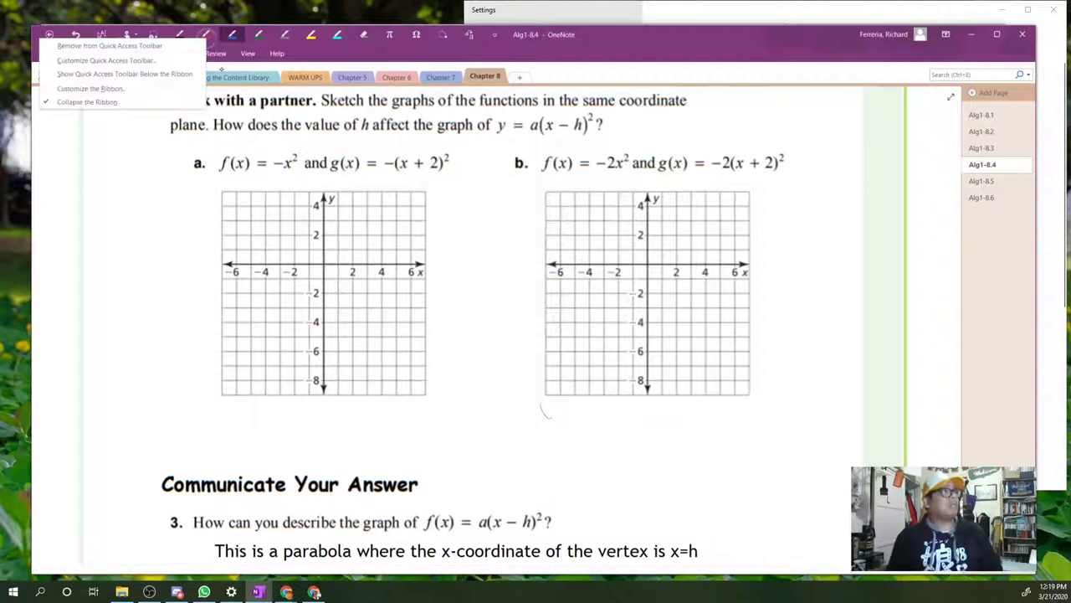
pyautogui.press('Escape')
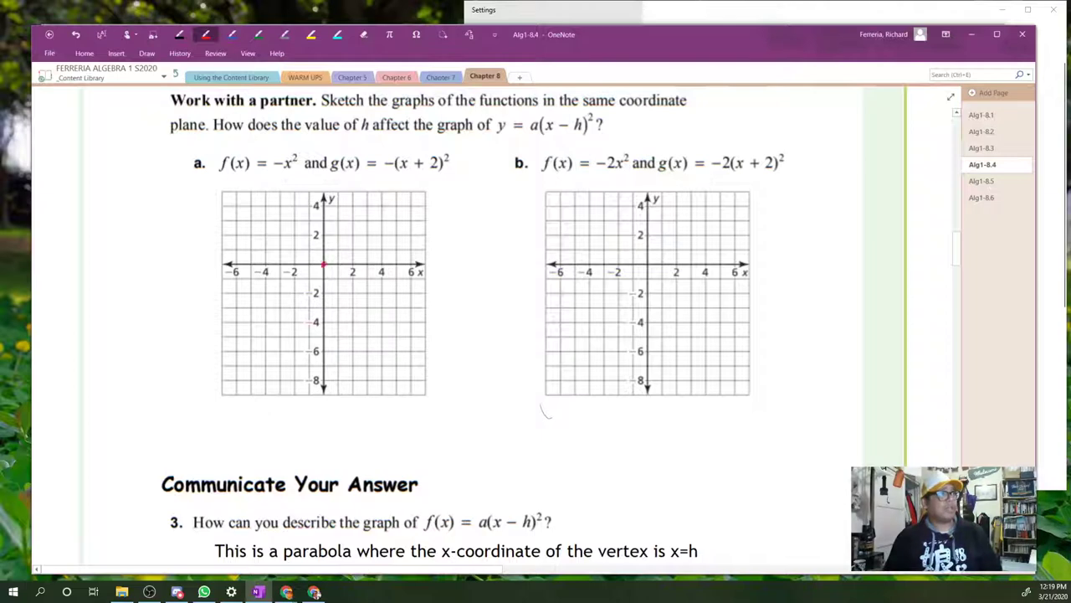
pyautogui.moveTo(323, 266); pyautogui.dragTo(281, 393)
pyautogui.moveTo(323, 264); pyautogui.dragTo(364, 388)
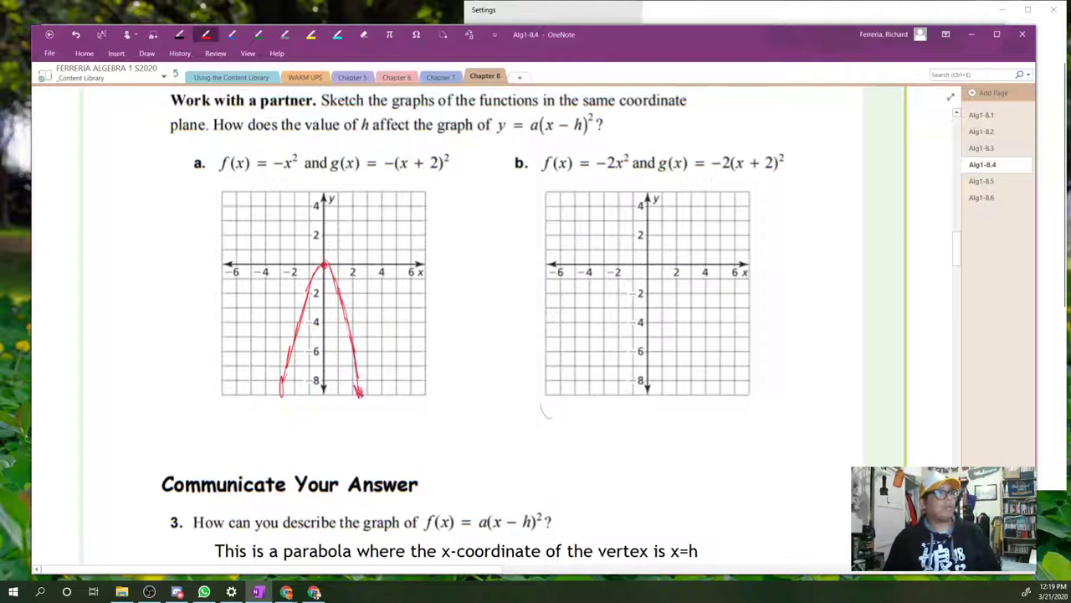
# Step: Annotate a = 1 and rewrite x + 2 as x − (−2) beside g(x)
pyautogui.moveTo(394, 147)
pyautogui.mouseDown()
pyautogui.moveTo(419, 141)
pyautogui.moveTo(450, 166)
pyautogui.moveTo(438, 182)
pyautogui.moveTo(412, 184)
pyautogui.mouseUp()
pyautogui.moveTo(413, 172)
pyautogui.mouseDown()
pyautogui.moveTo(403, 184)
pyautogui.moveTo(444, 205)
pyautogui.mouseUp()
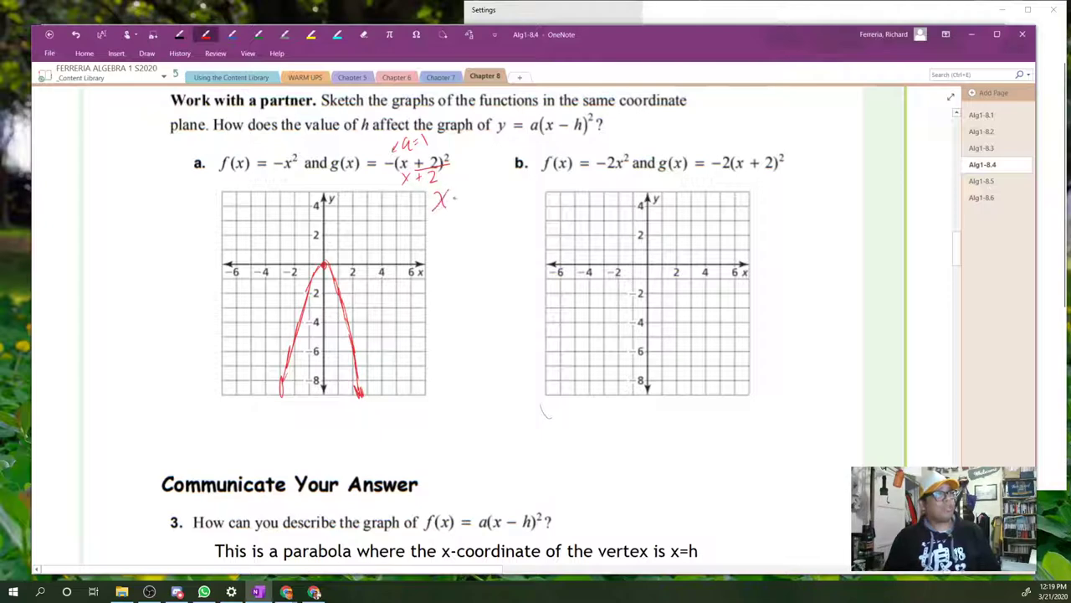
pyautogui.moveTo(469, 184)
pyautogui.mouseDown()
pyautogui.moveTo(466, 206)
pyautogui.moveTo(482, 203)
pyautogui.mouseUp()
pyautogui.moveTo(477, 182)
pyautogui.mouseDown()
pyautogui.moveTo(480, 207)
pyautogui.moveTo(435, 212)
pyautogui.moveTo(483, 211)
pyautogui.moveTo(486, 177)
pyautogui.mouseUp()
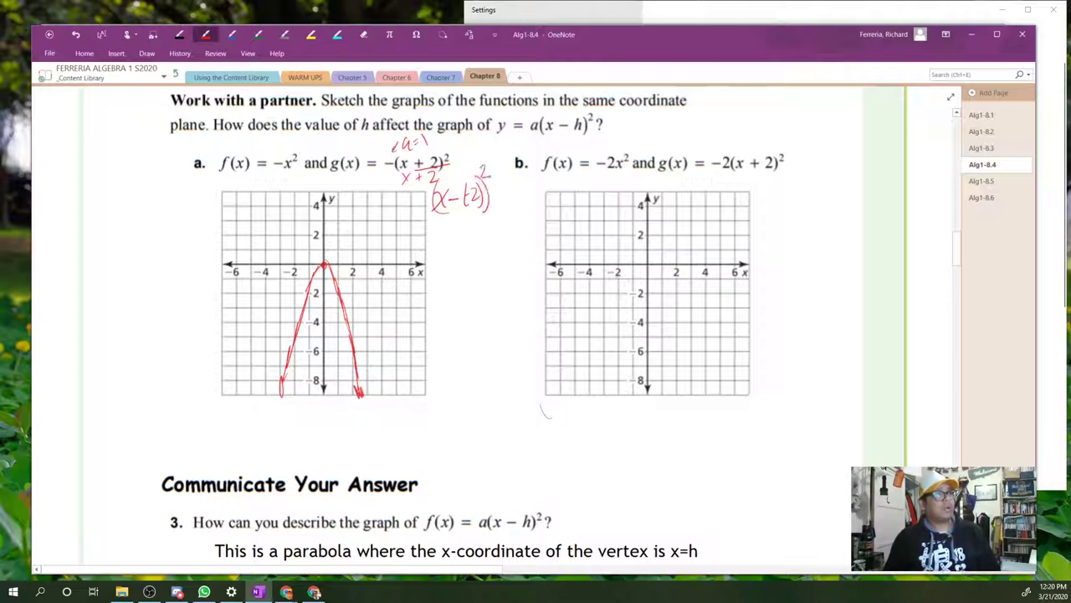
pyautogui.click(232, 34)
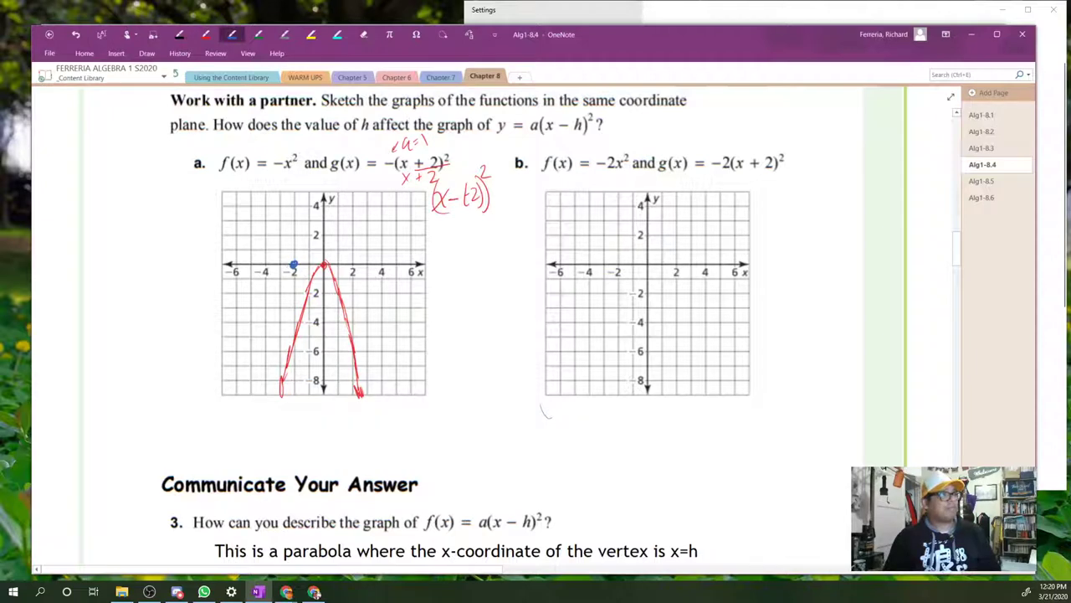
# Step: Draw g(x)=−(x+2)² in blue on graph a, opening downward from (−2,0)
pyautogui.moveTo(293, 265)
pyautogui.mouseDown()
pyautogui.moveTo(274, 288)
pyautogui.moveTo(248, 410)
pyautogui.mouseUp()
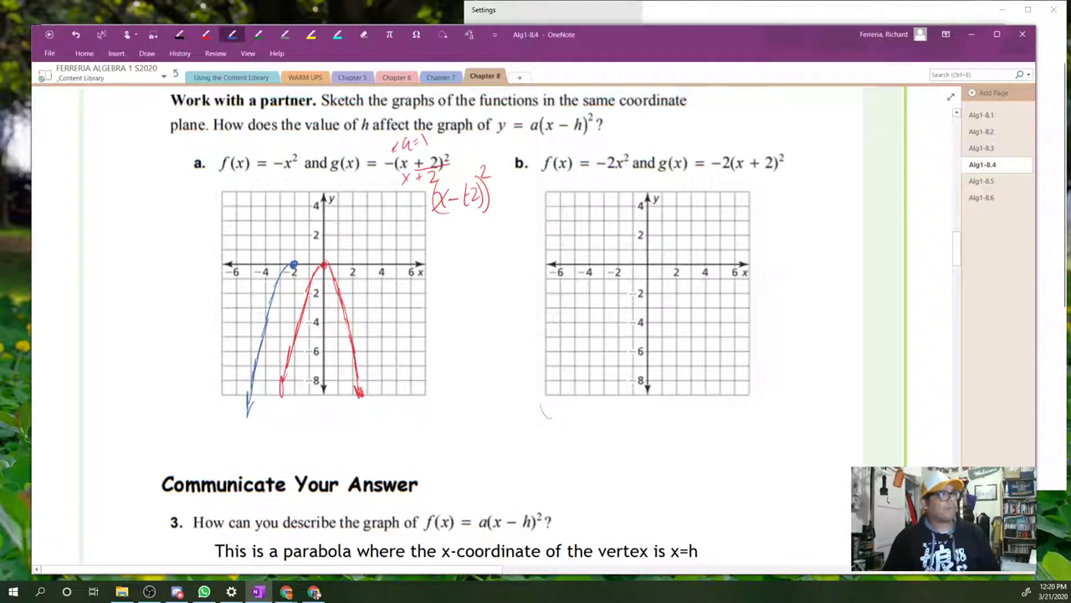
pyautogui.moveTo(294, 264)
pyautogui.mouseDown()
pyautogui.moveTo(316, 300)
pyautogui.moveTo(340, 405)
pyautogui.mouseUp()
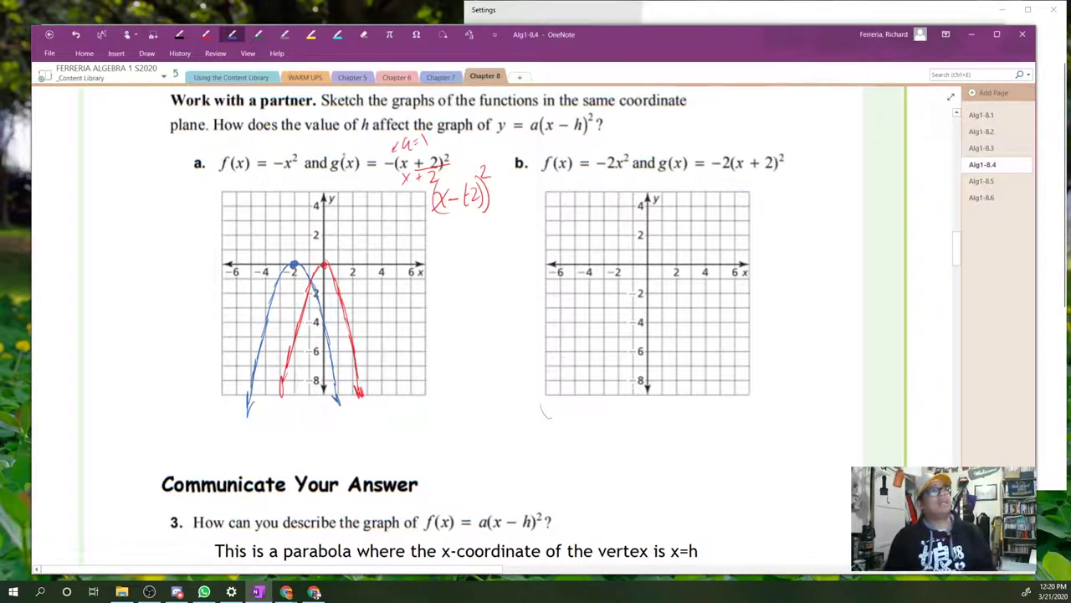
pyautogui.click(205, 34)
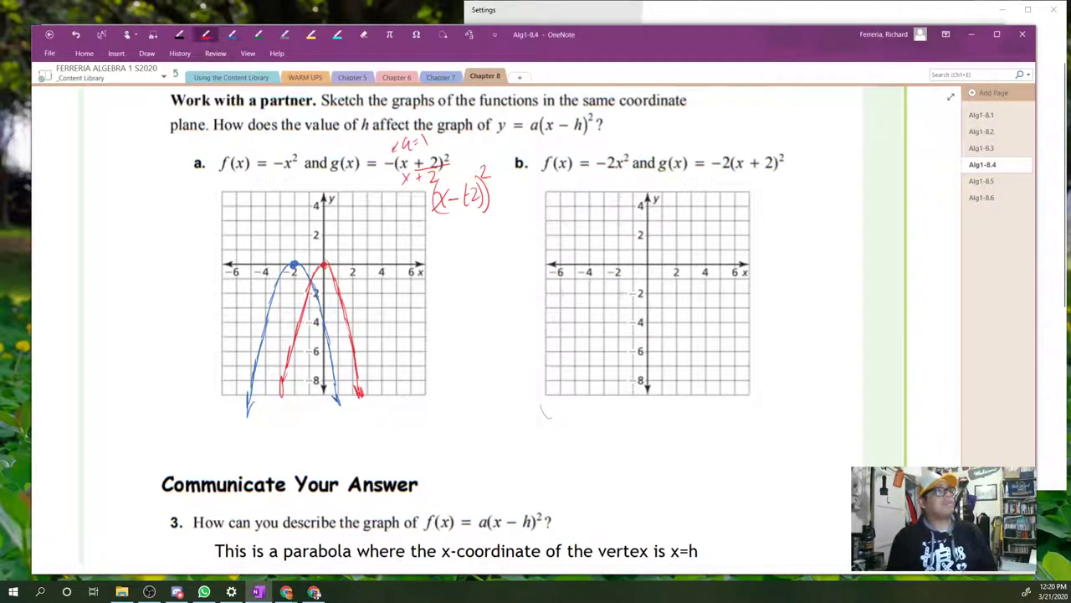
# Step: Draw the red downward parabola f(x) = −2x² with its vertex at graph b's origin
pyautogui.moveTo(646, 263); pyautogui.dragTo(601, 412)
pyautogui.moveTo(633, 281); pyautogui.dragTo(614, 383)
pyautogui.moveTo(651, 266); pyautogui.dragTo(679, 412)
# Step: In blue ink, underline x + 2 and write (x − (−2))² beside graph b
pyautogui.click(232, 35)
pyautogui.moveTo(743, 172)
pyautogui.mouseDown()
pyautogui.moveTo(768, 174)
pyautogui.moveTo(785, 202)
pyautogui.moveTo(791, 188)
pyautogui.moveTo(775, 210)
pyautogui.mouseUp()
pyautogui.moveTo(793, 196)
pyautogui.mouseDown()
pyautogui.moveTo(809, 207)
pyautogui.moveTo(819, 197)
pyautogui.mouseUp()
pyautogui.moveTo(819, 189); pyautogui.dragTo(830, 202)
pyautogui.moveTo(826, 179); pyautogui.dragTo(829, 211)
pyautogui.moveTo(785, 169); pyautogui.dragTo(781, 219)
pyautogui.moveTo(833, 171)
pyautogui.mouseDown()
pyautogui.moveTo(829, 219)
pyautogui.moveTo(851, 174)
pyautogui.mouseUp()
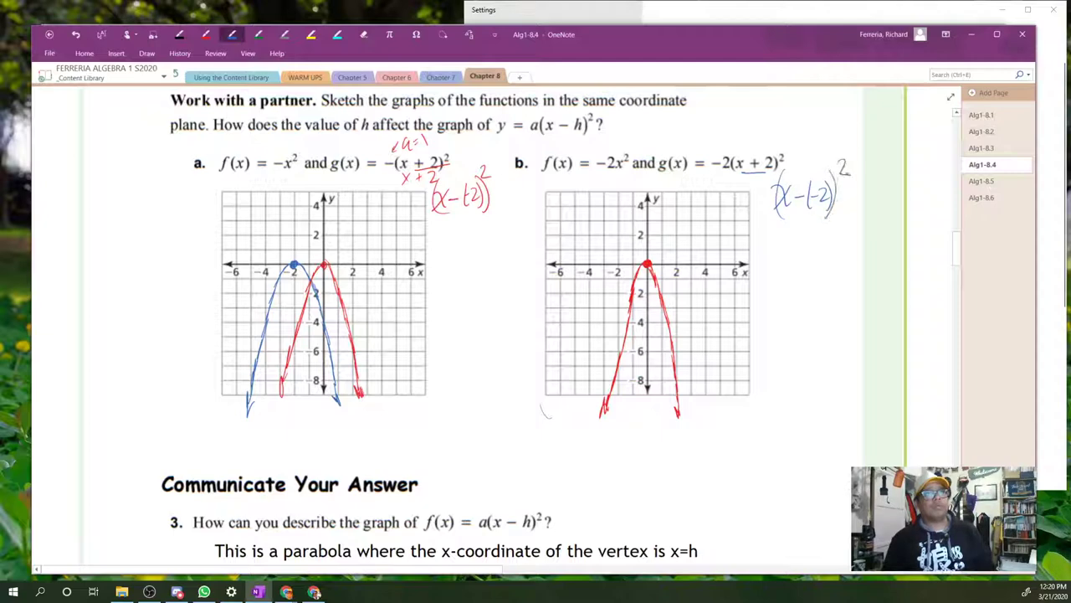
# Step: Draw the blue parabola g(x) = −2(x + 2)² from vertex (−2, 0), then scroll to question 4
pyautogui.moveTo(617, 265); pyautogui.dragTo(573, 415)
pyautogui.moveTo(618, 263); pyautogui.dragTo(651, 409)
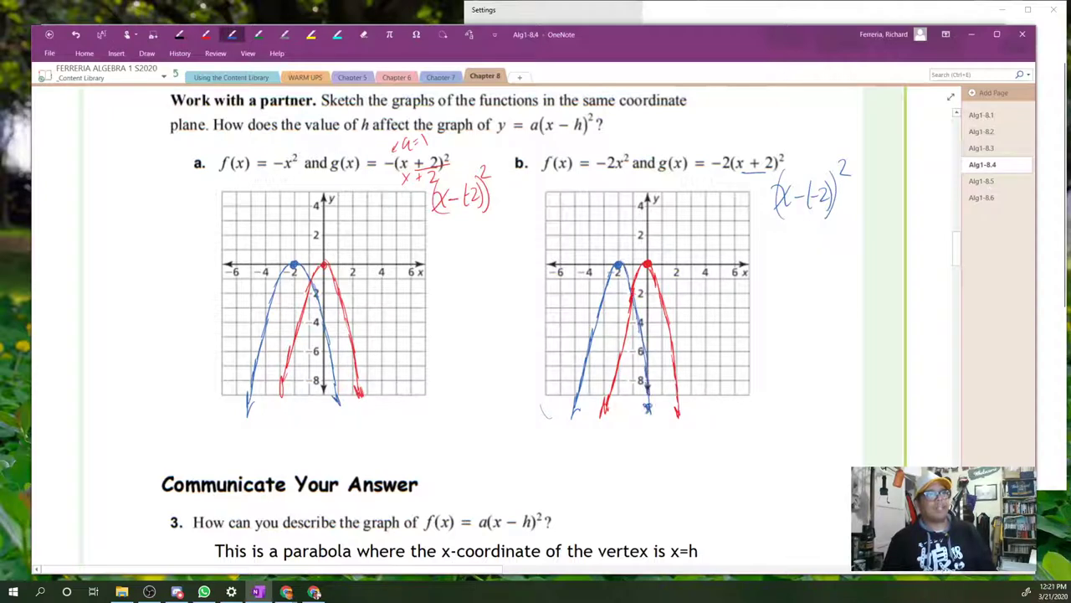
pyautogui.moveTo(571, 407); pyautogui.dragTo(579, 416)
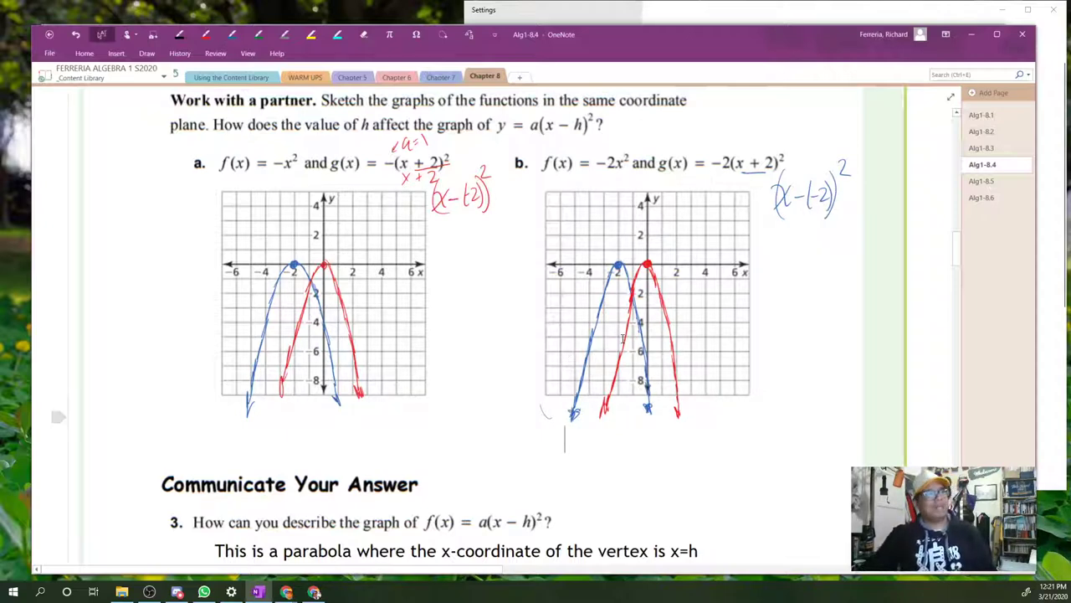
pyautogui.scroll(-5, 623, 341)
pyautogui.scroll(-1, 622, 341)
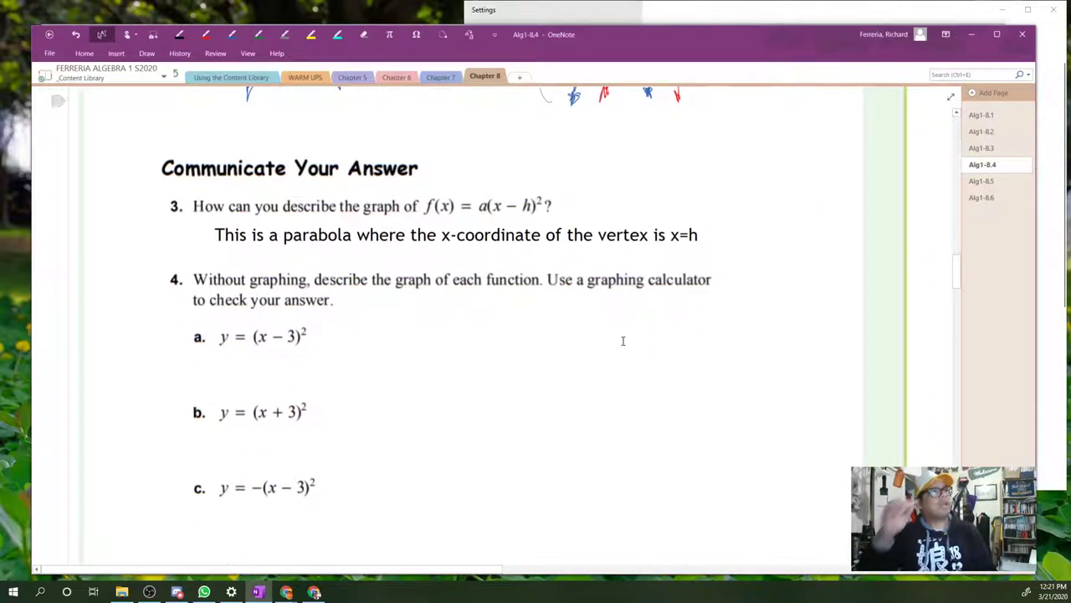